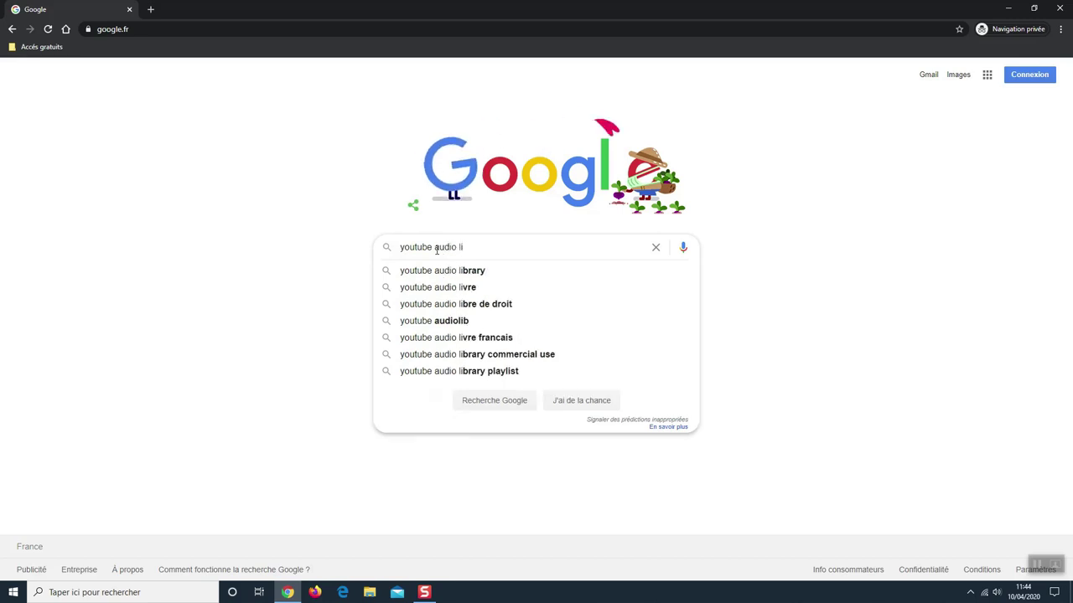
Complete the Google search query 'youtube audio library'.
{"action": "type", "text": "brary"}
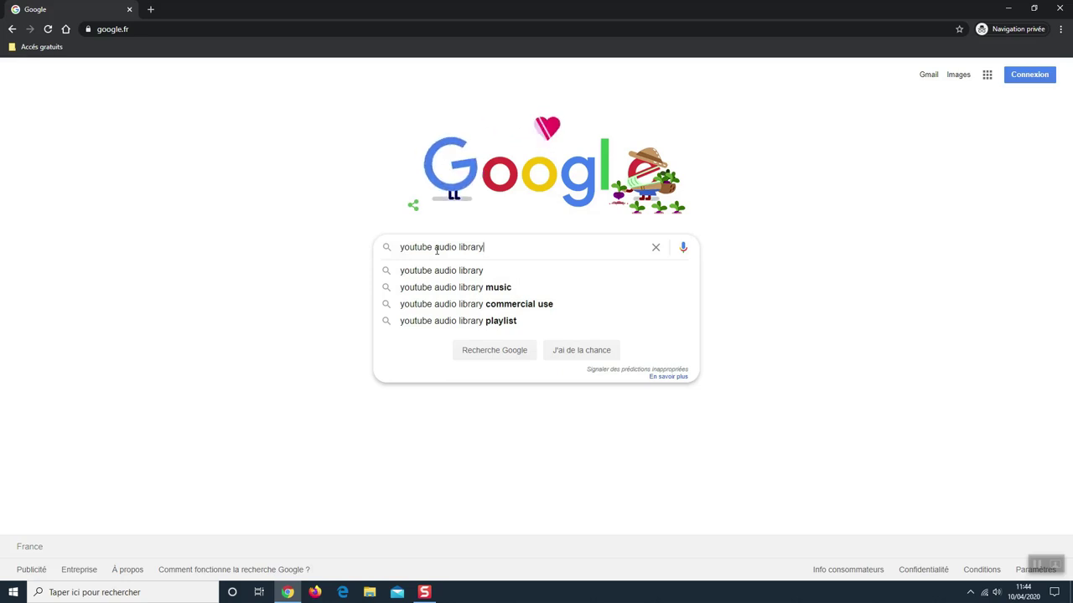
Search Google for 'youtube audio library' and open the Audio Library result.
{"action": "key", "text": "Return"}
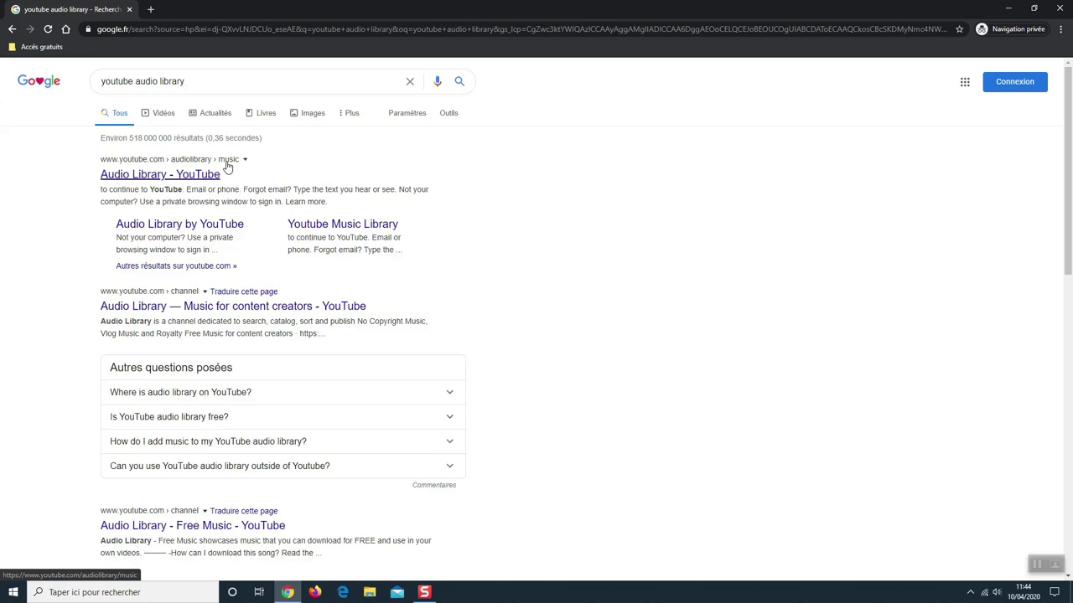
{"action": "left_click", "coordinate": [144, 175]}
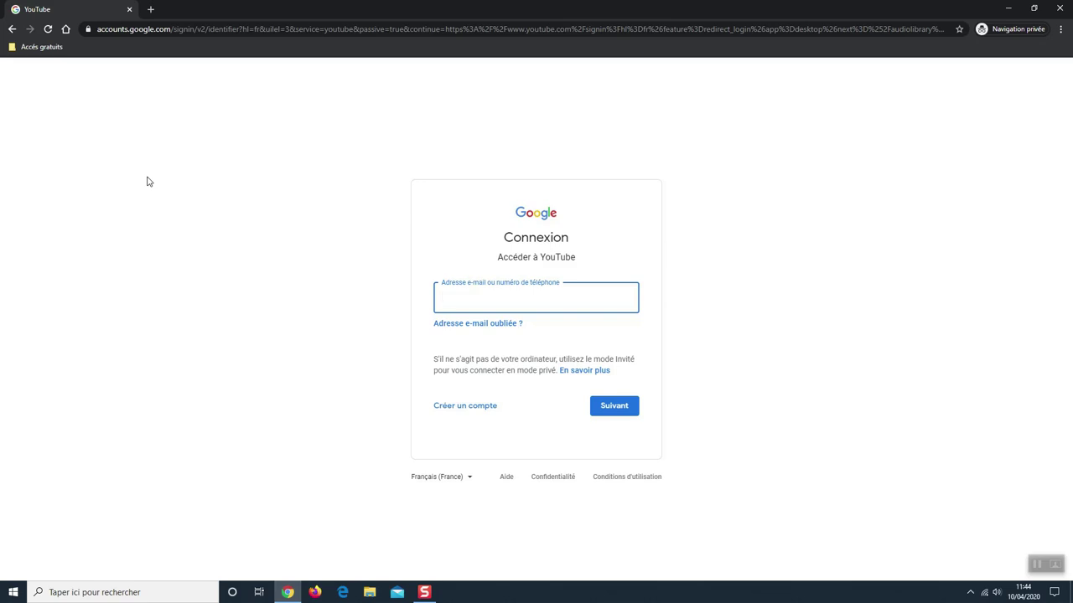
Sign in to Google with the account e-mail and password to reach the Bibliothèque audio.
{"action": "type", "text": "millenium.recup"}
{"action": "key", "text": "Return"}
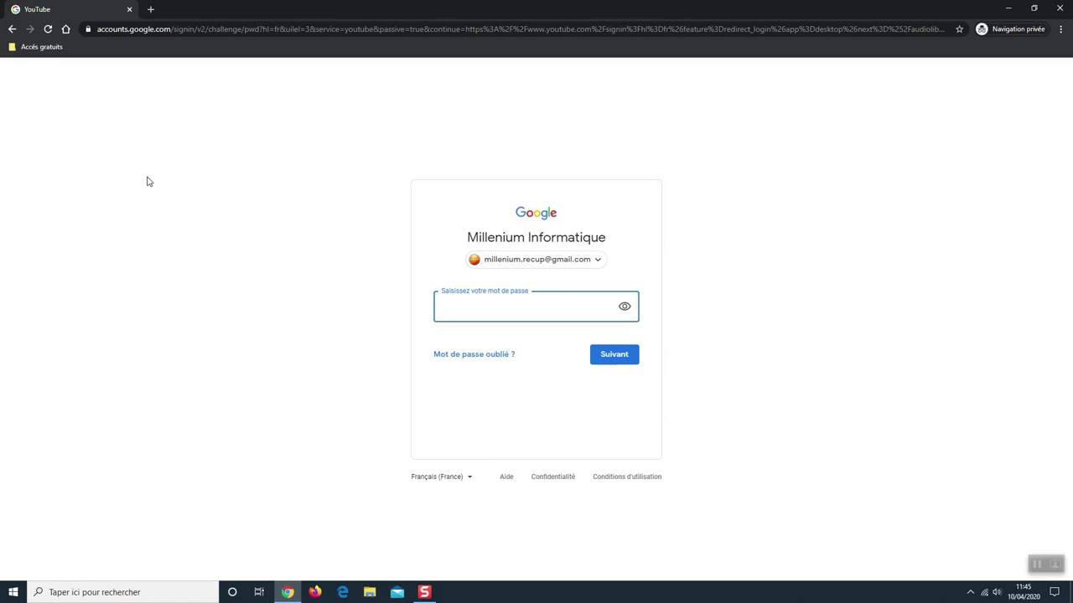
{"action": "type", "text": "••••••••••••"}
{"action": "left_click", "coordinate": [621, 362]}
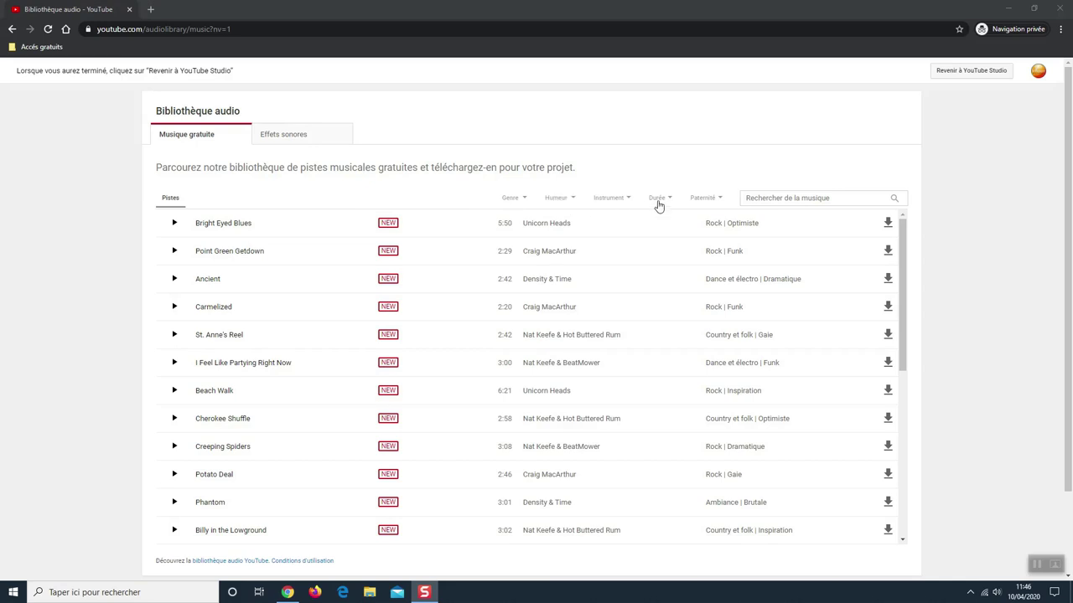
Filter the Musique gratuite list to the Classique genre.
{"action": "left_click", "coordinate": [528, 203]}
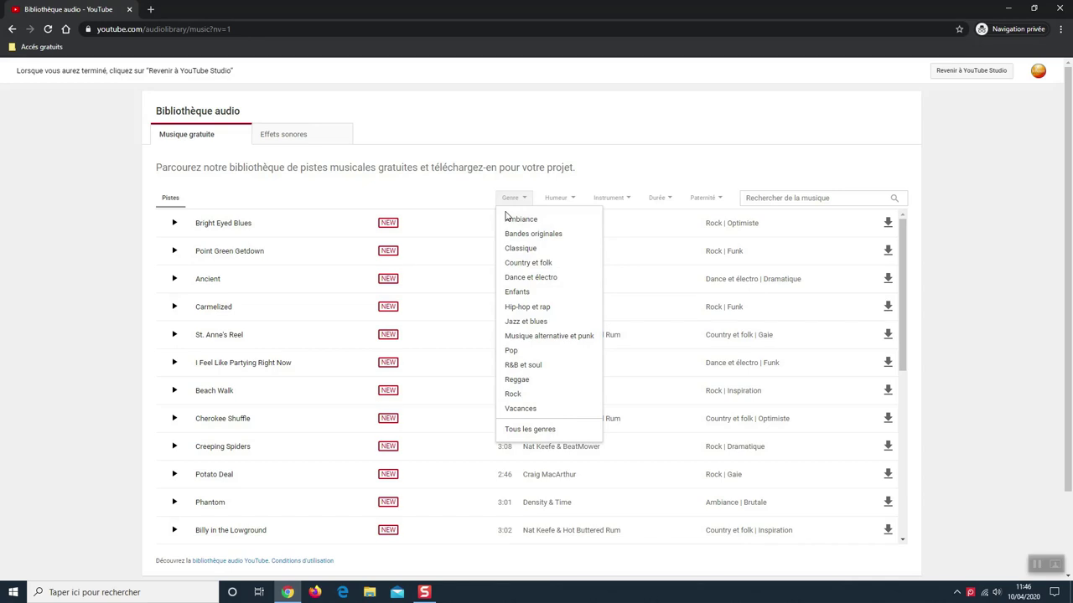
{"action": "left_click", "coordinate": [529, 249]}
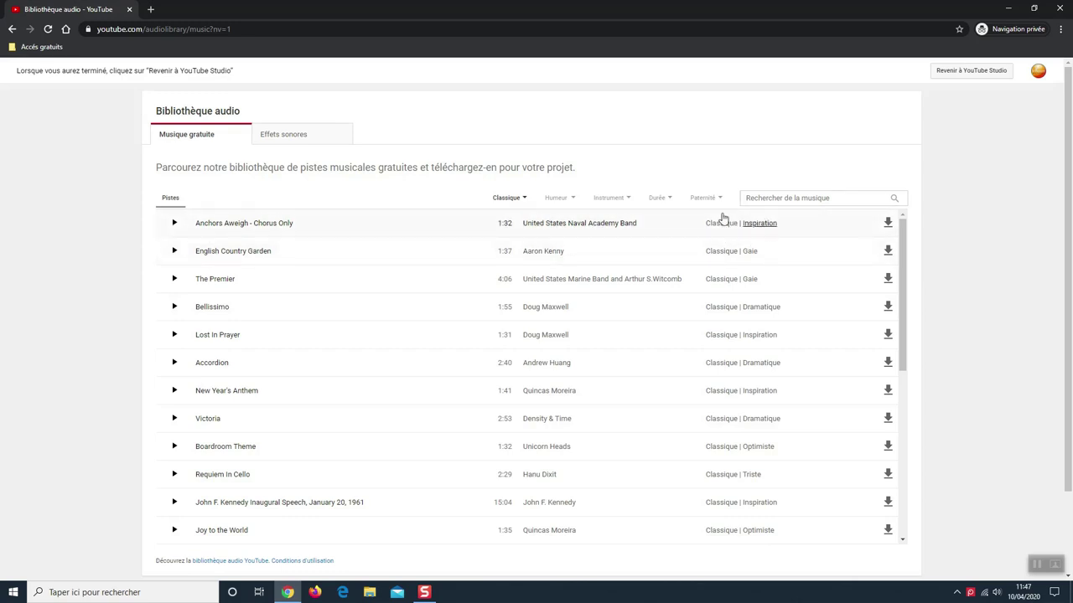
Preview 'Anchors Aweigh - Chorus Only' and download it as an MP3.
{"action": "left_click", "coordinate": [173, 225]}
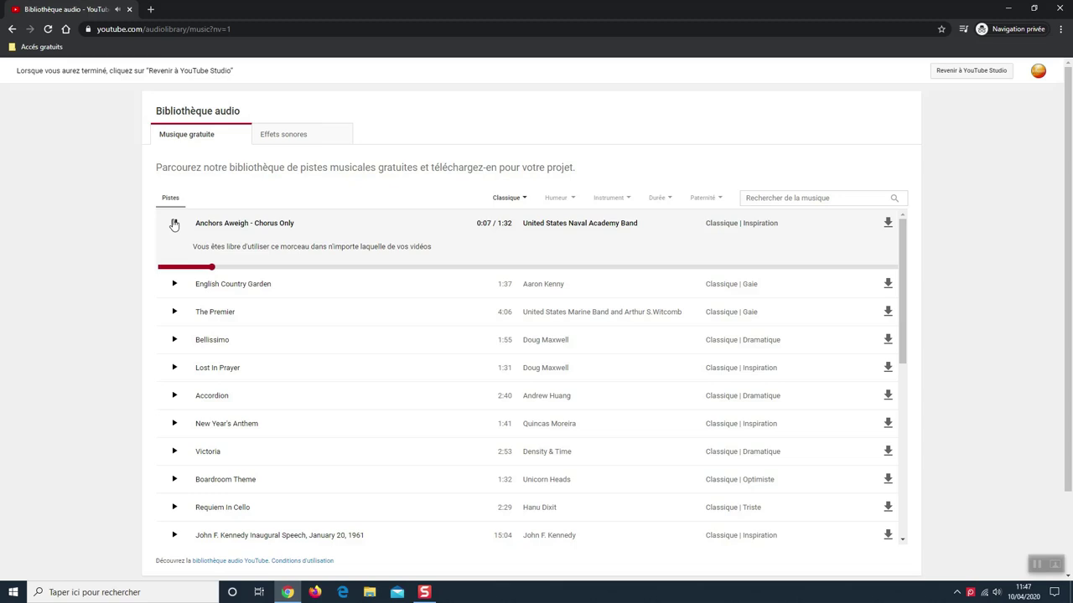
{"action": "left_click", "coordinate": [174, 224]}
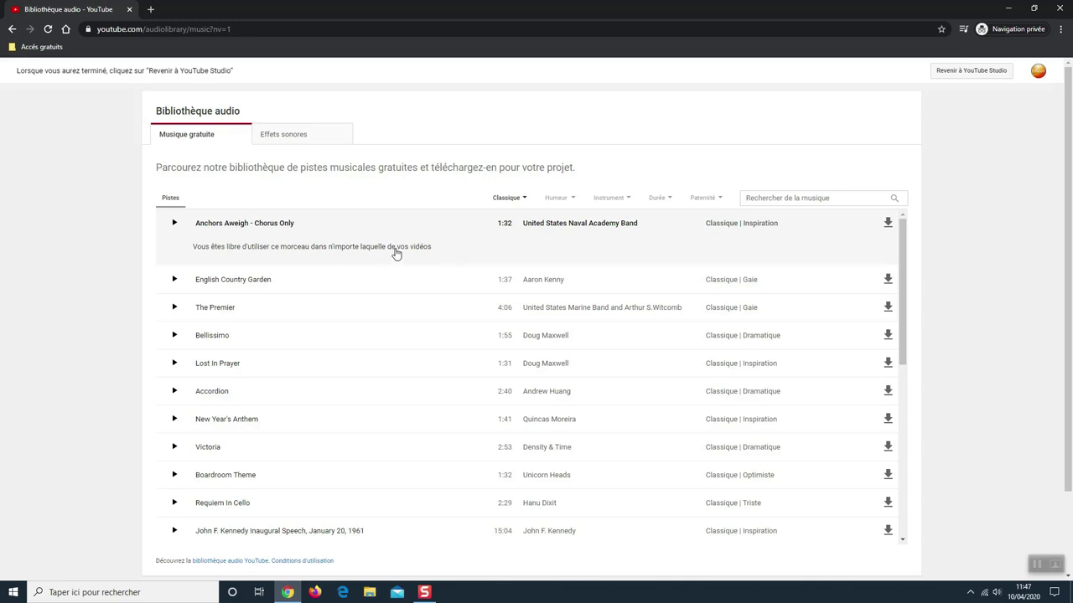
{"action": "left_click", "coordinate": [888, 225]}
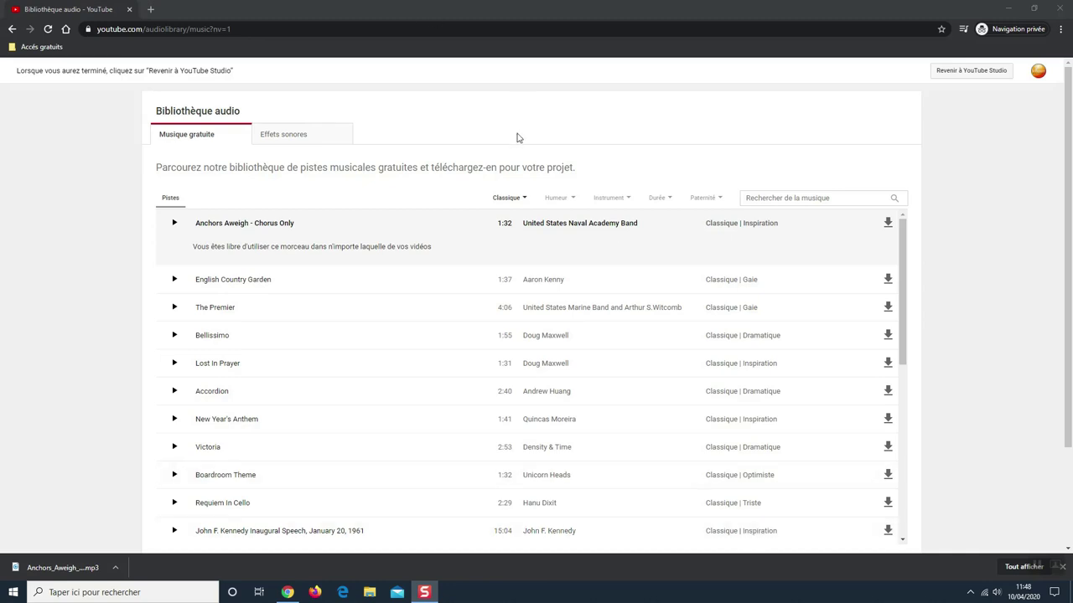
{"action": "left_click", "coordinate": [519, 201]}
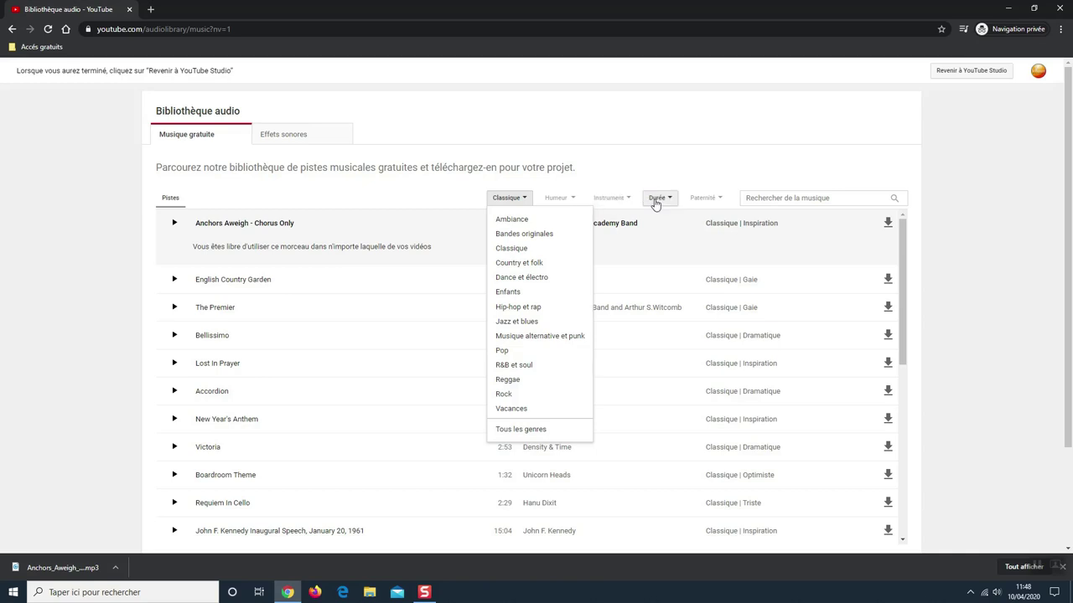
Preview 'Lost In Prayer' and download it as an MP3.
{"action": "left_click", "coordinate": [535, 249]}
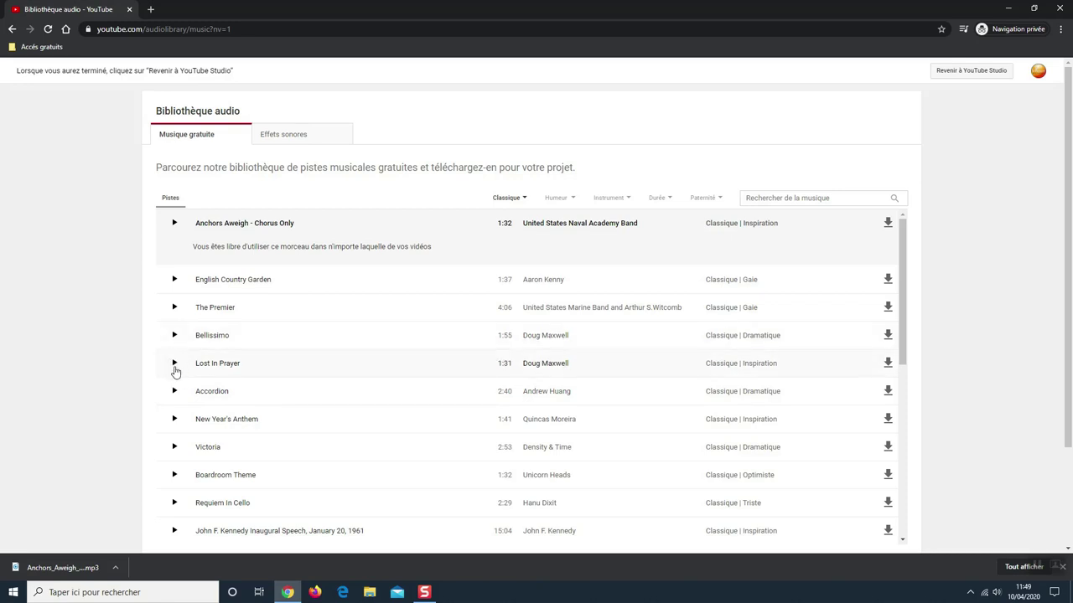
{"action": "left_click", "coordinate": [174, 367]}
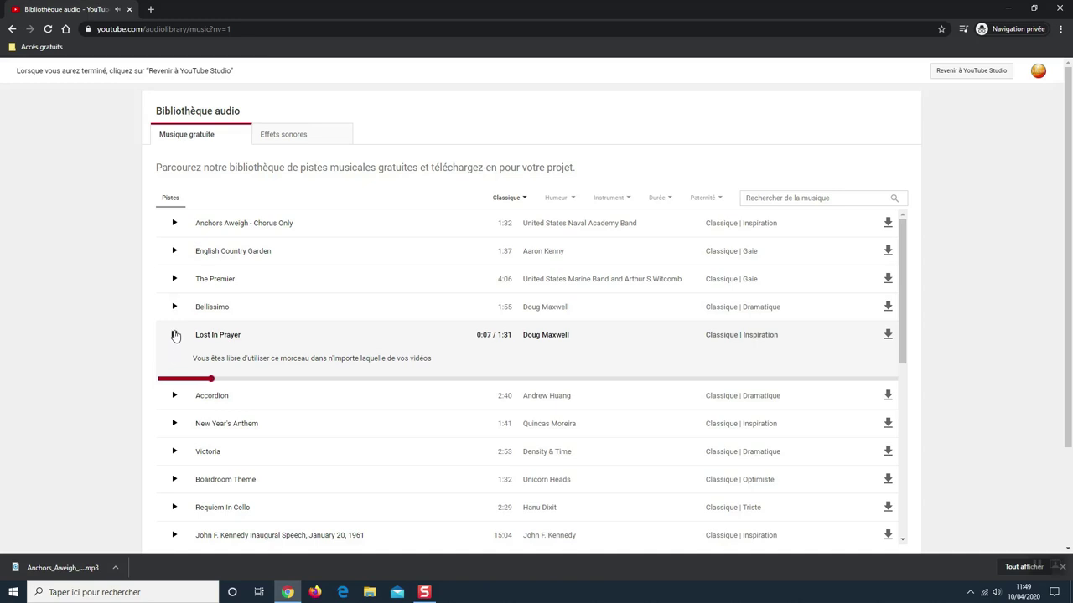
{"action": "left_click", "coordinate": [174, 336]}
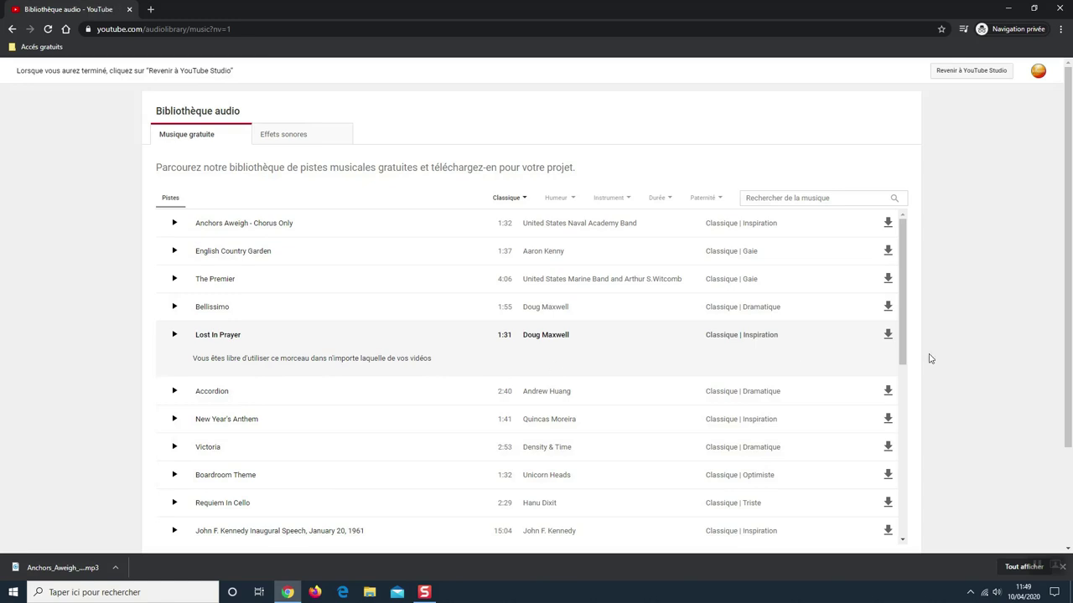
{"action": "left_click", "coordinate": [888, 335]}
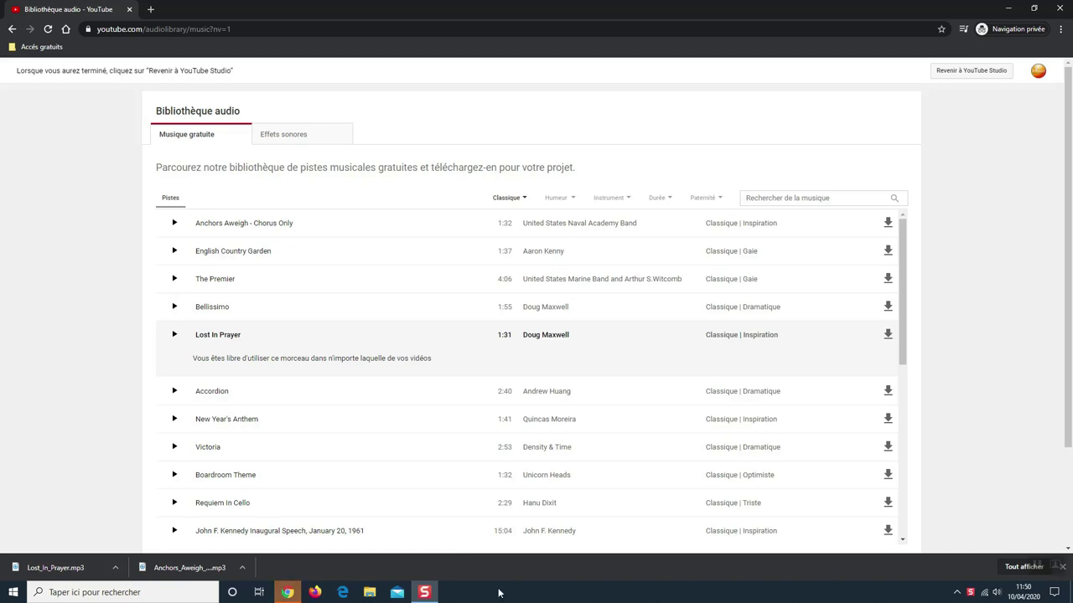
{"action": "left_click", "coordinate": [367, 597]}
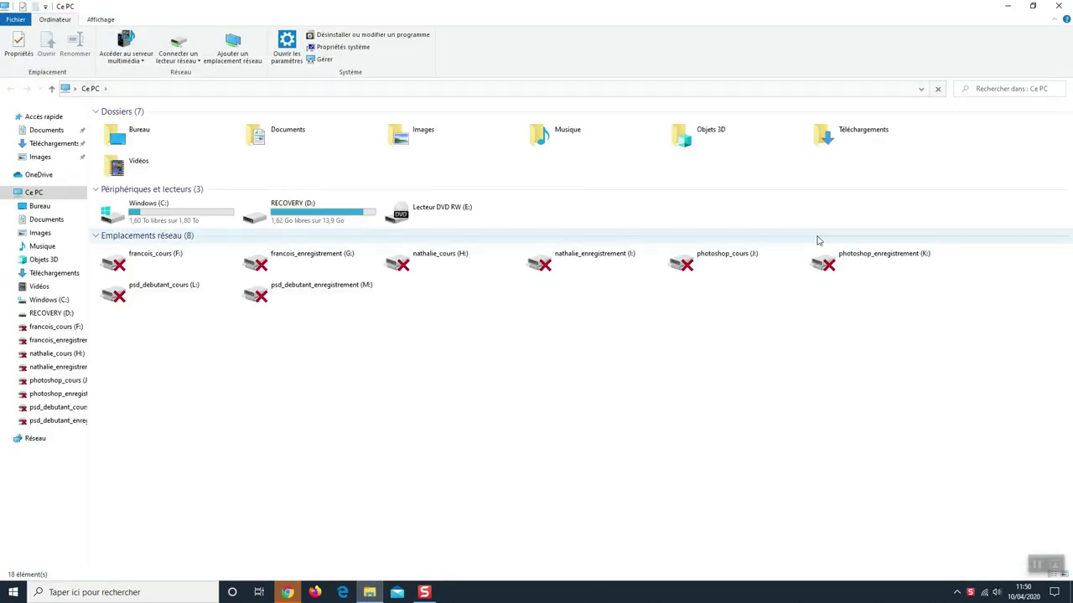
Move Anchors_Aweigh_Chorus_Only and Lost_In_Prayer from Téléchargements into Musique, then close Explorer.
{"action": "left_click", "coordinate": [855, 137]}
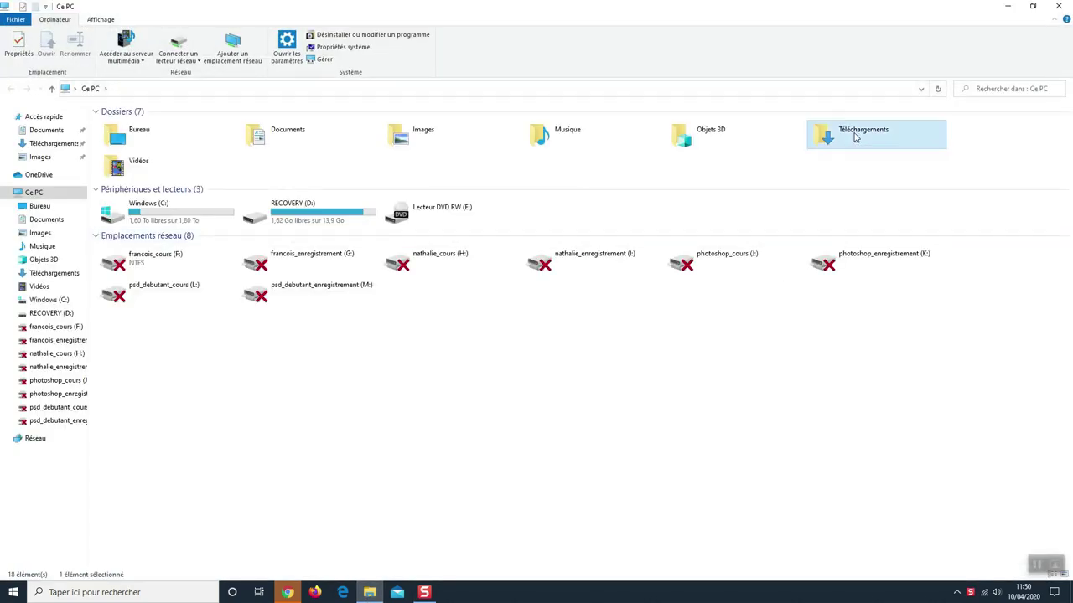
{"action": "double_click", "coordinate": [855, 136]}
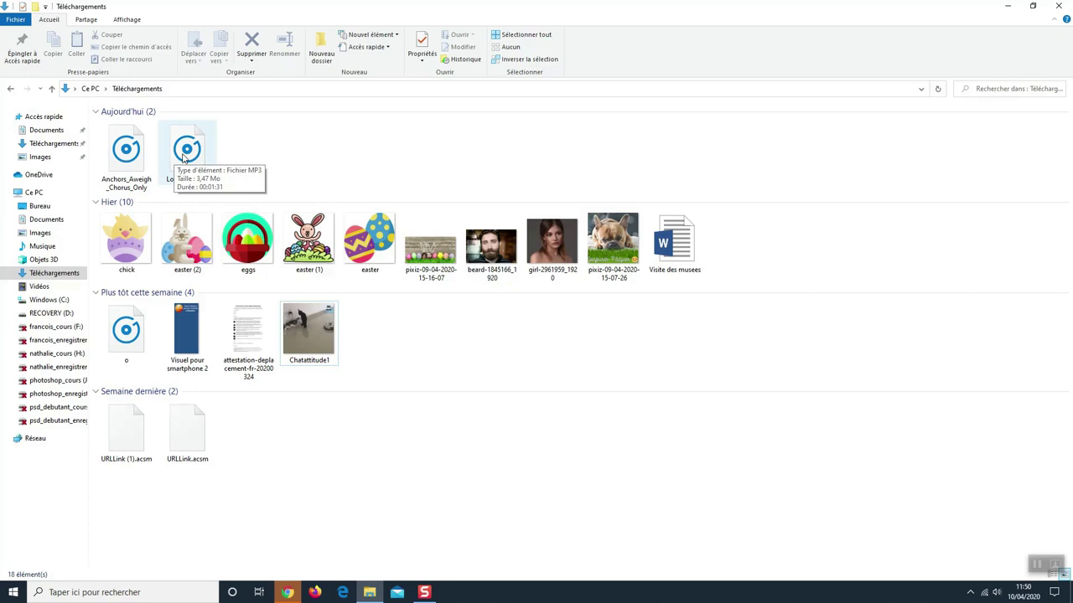
{"action": "mouse_move", "coordinate": [136, 159]}
{"action": "left_click_drag", "start_coordinate": [136, 160], "coordinate": [77, 244]}
{"action": "left_click_drag", "start_coordinate": [125, 153], "coordinate": [51, 247]}
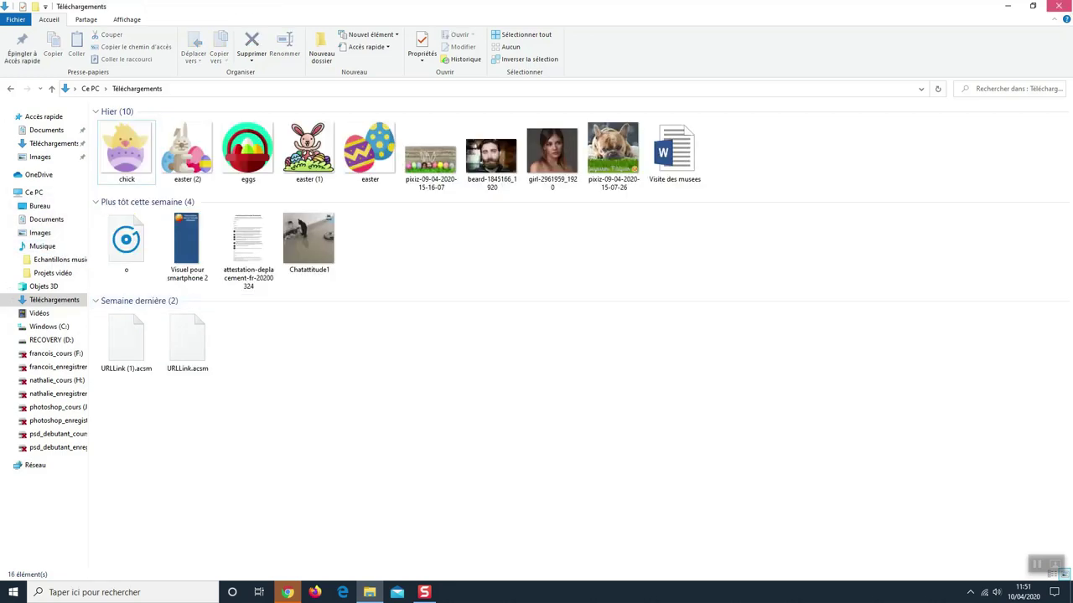
{"action": "left_click", "coordinate": [1059, 6]}
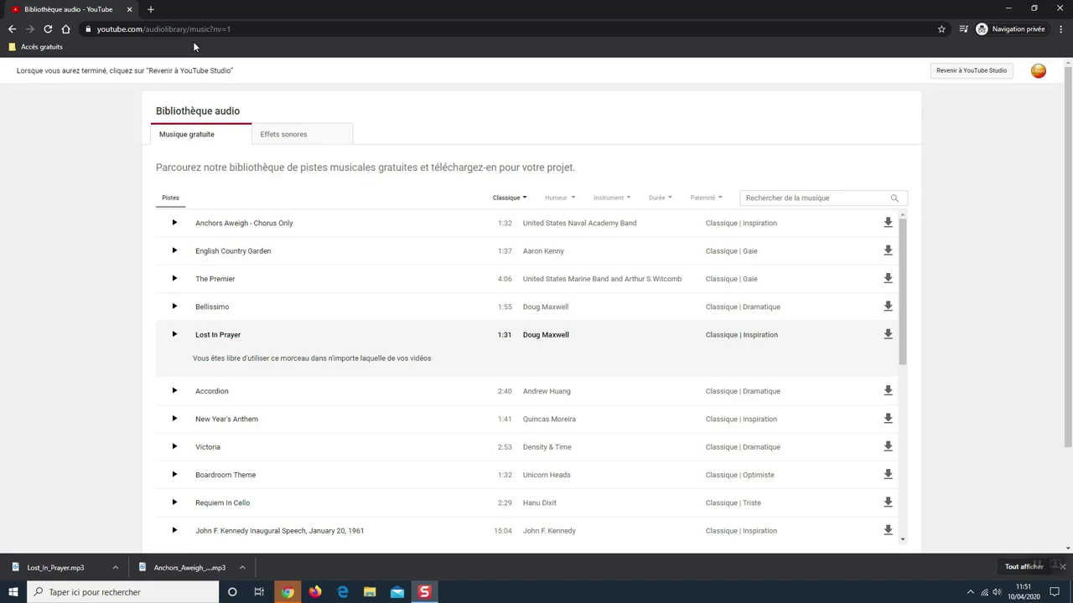
Switch to Effets sonores, filter to the Foules category, and preview Battle Agony Moans.
{"action": "left_click", "coordinate": [283, 141]}
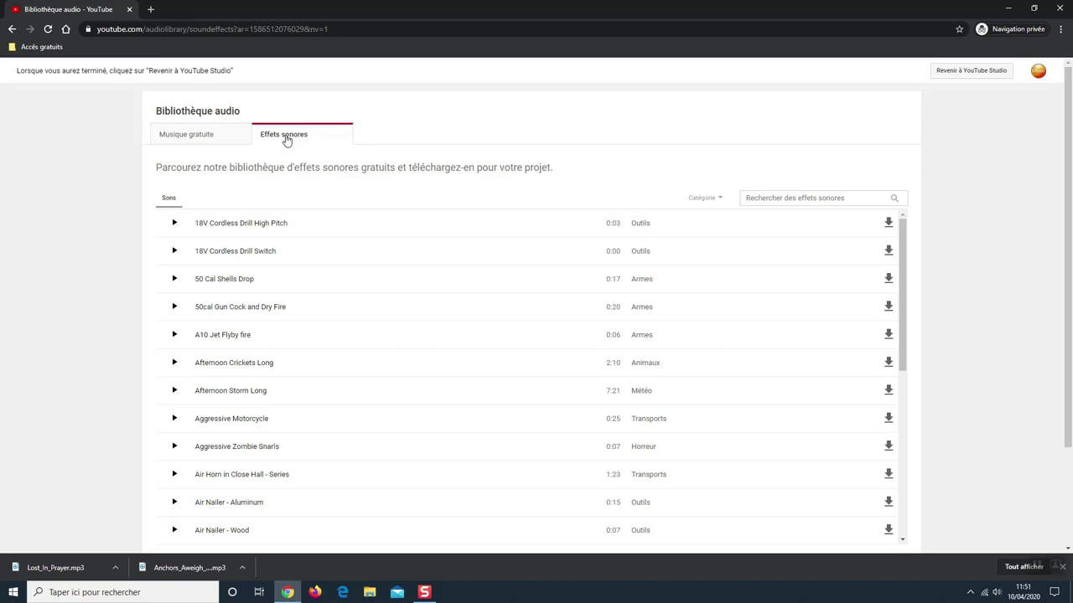
{"action": "left_click", "coordinate": [706, 202]}
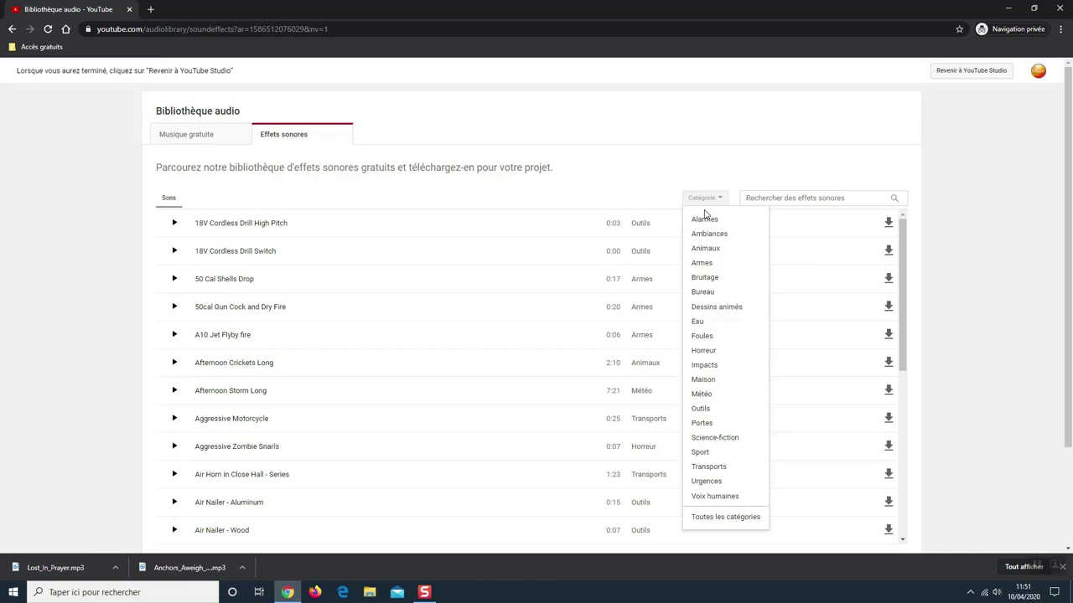
{"action": "left_click", "coordinate": [734, 338]}
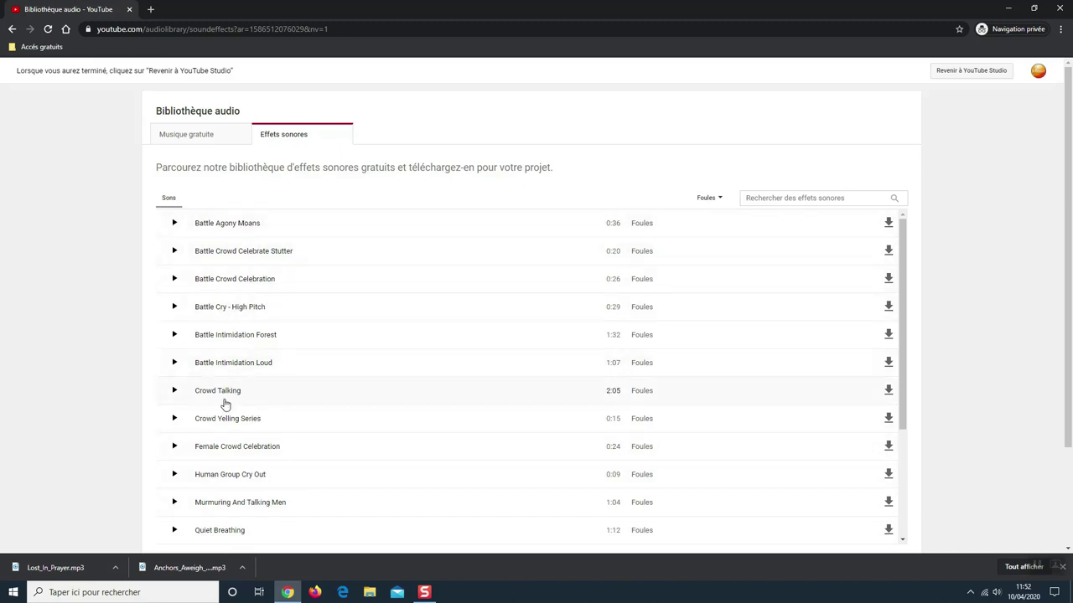
{"action": "left_click", "coordinate": [174, 225]}
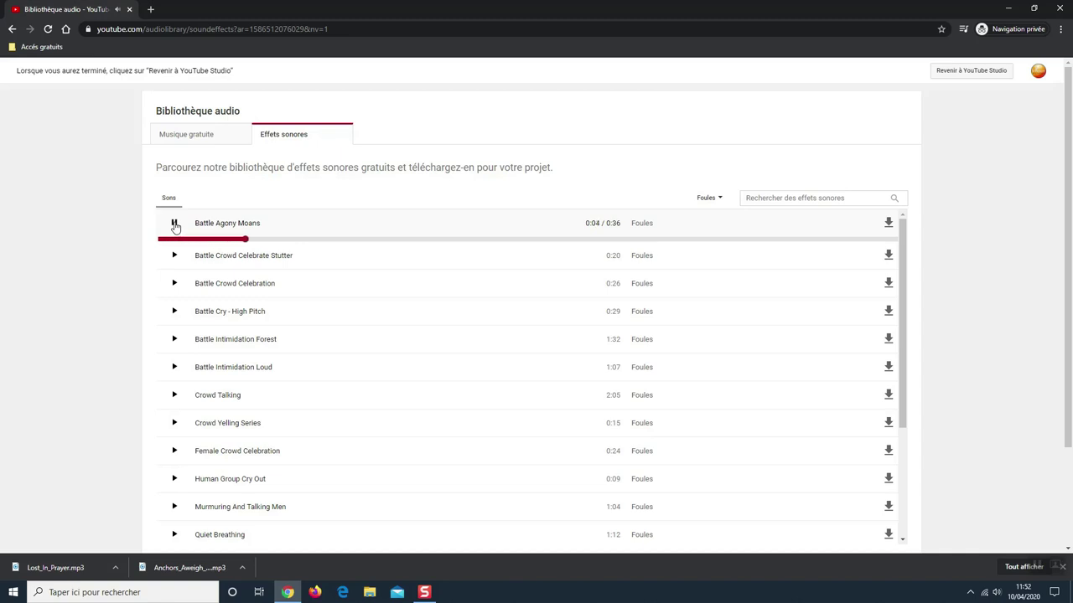
Stop the Battle Agony Moans preview and download it as an MP3.
{"action": "left_click", "coordinate": [174, 224]}
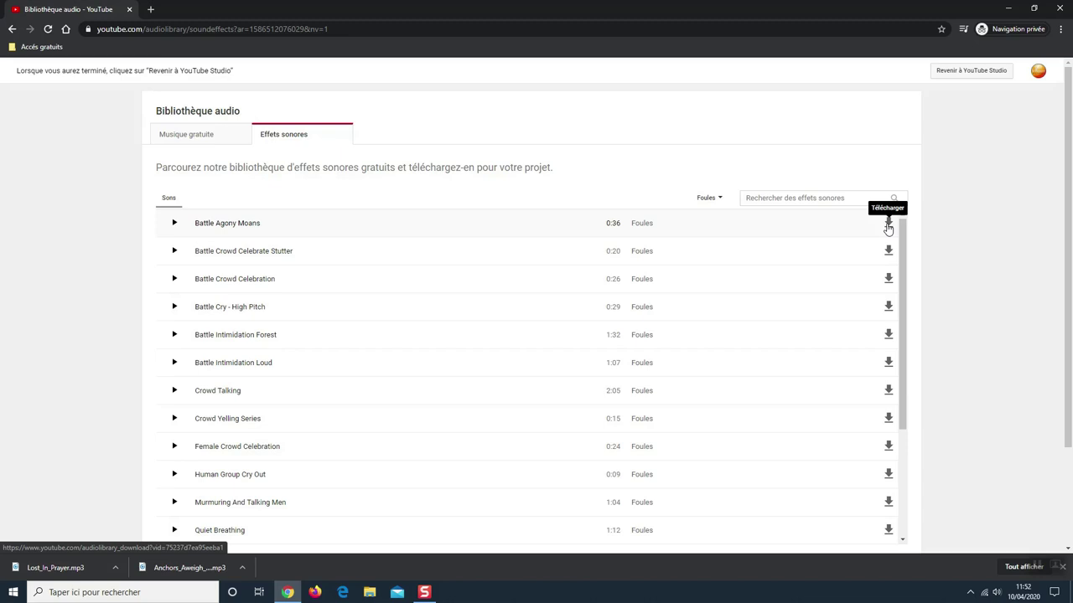
{"action": "left_click", "coordinate": [887, 224]}
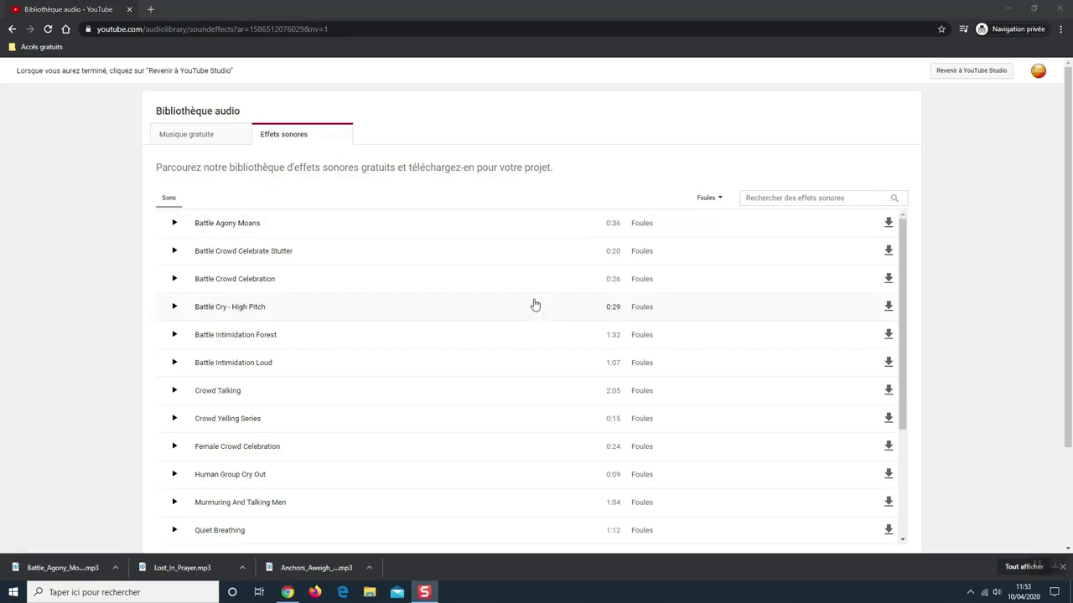
{"action": "left_click", "coordinate": [369, 593]}
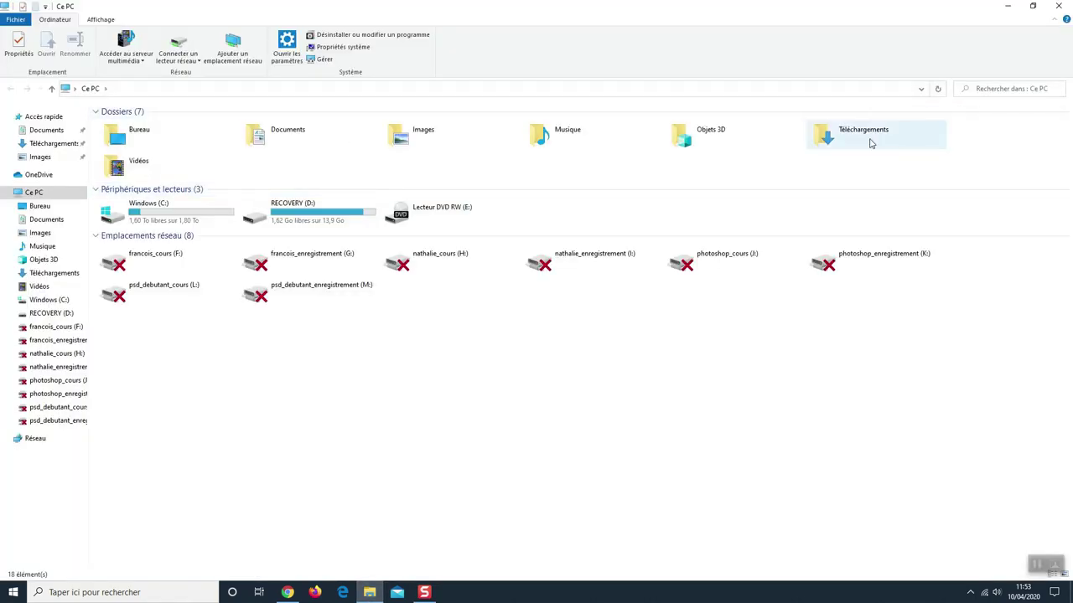
Move Battle_Agony_Moans from Téléchargements into Musique, then close Explorer and Chrome.
{"action": "double_click", "coordinate": [870, 143]}
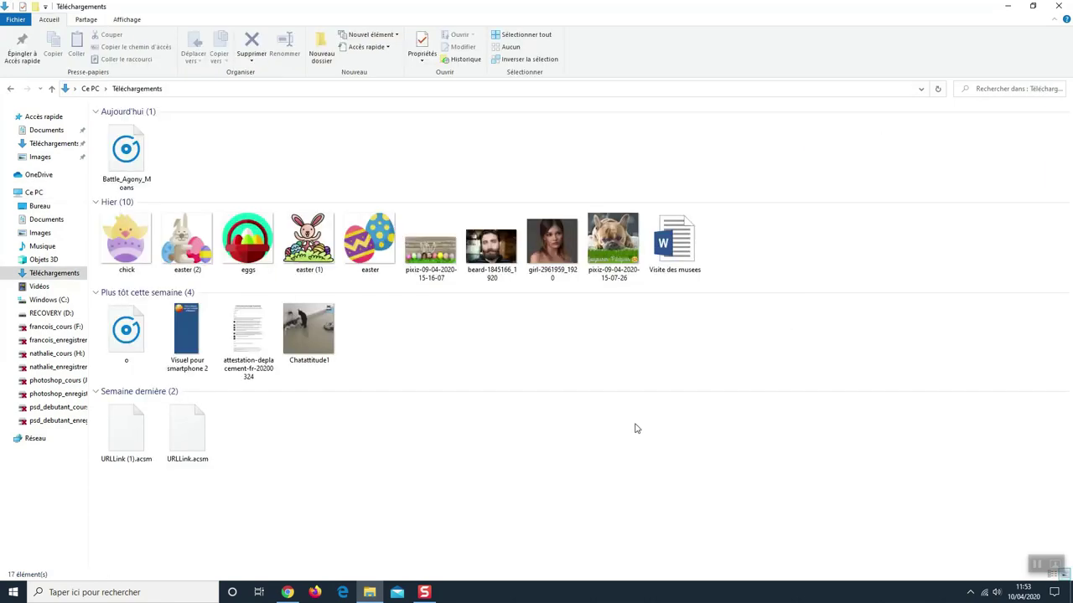
{"action": "left_click_drag", "start_coordinate": [122, 155], "coordinate": [51, 356]}
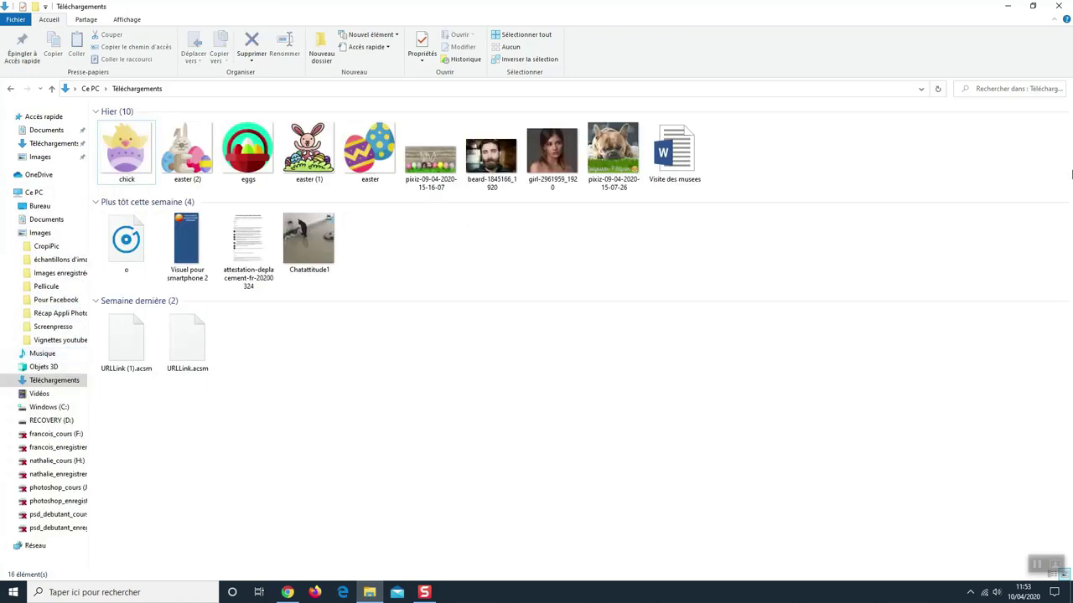
{"action": "left_click", "coordinate": [1060, 7]}
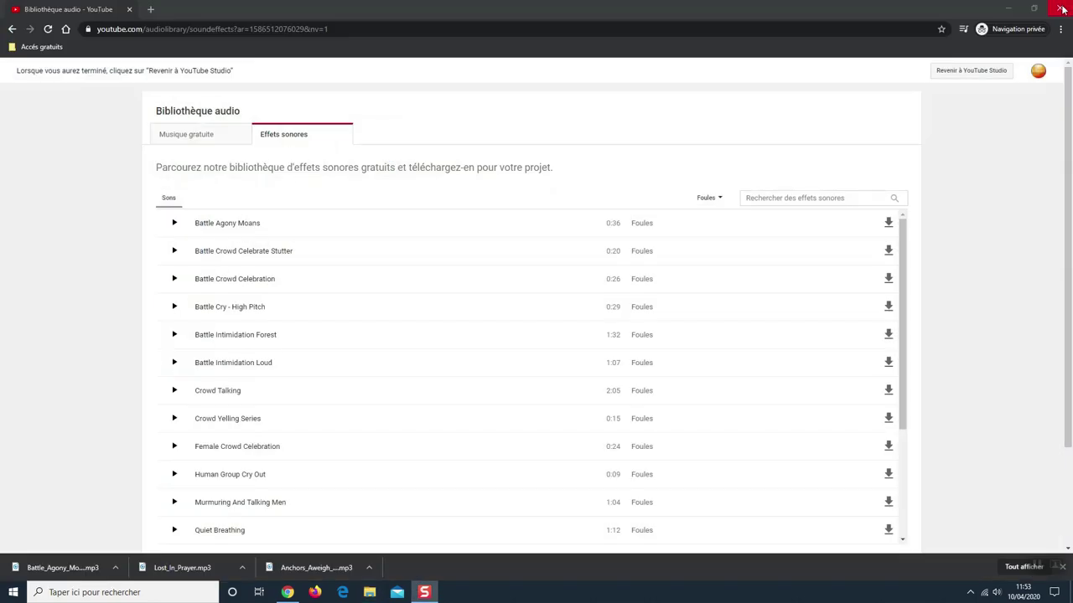
{"action": "left_click", "coordinate": [1061, 8]}
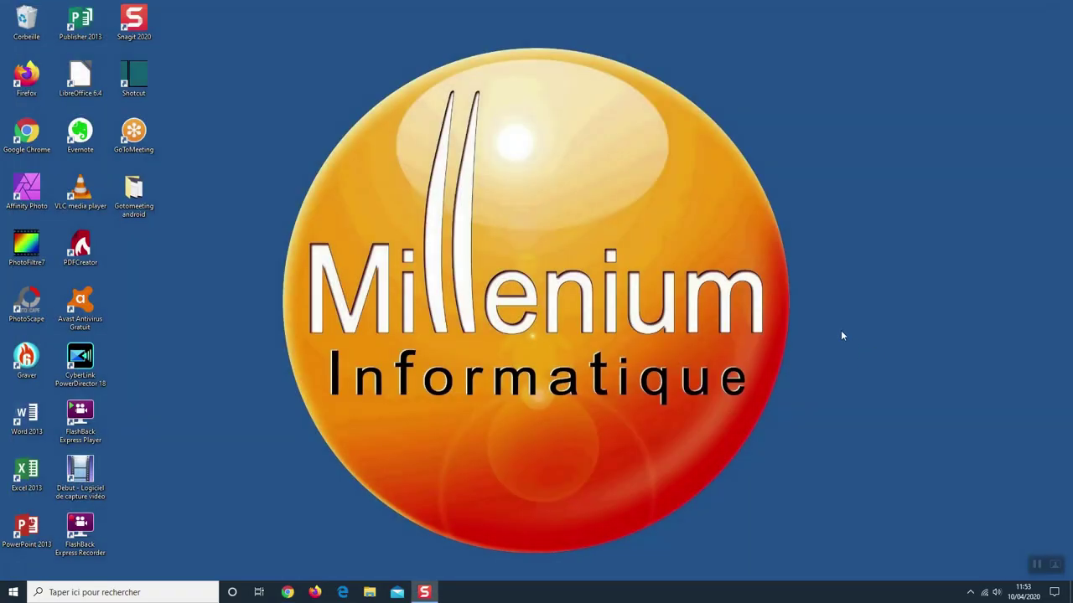